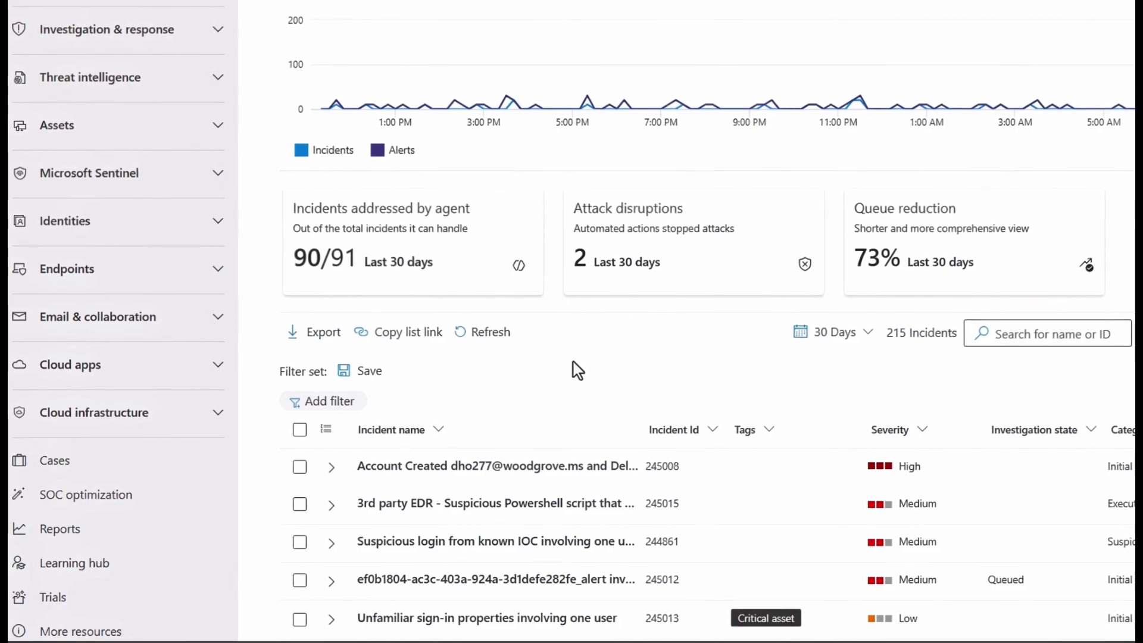
Open the agent-handled phishing email incident and reclassify its alert as "False positive - Not malicious" with the comment "this email is harmless"
left_click(367, 265)
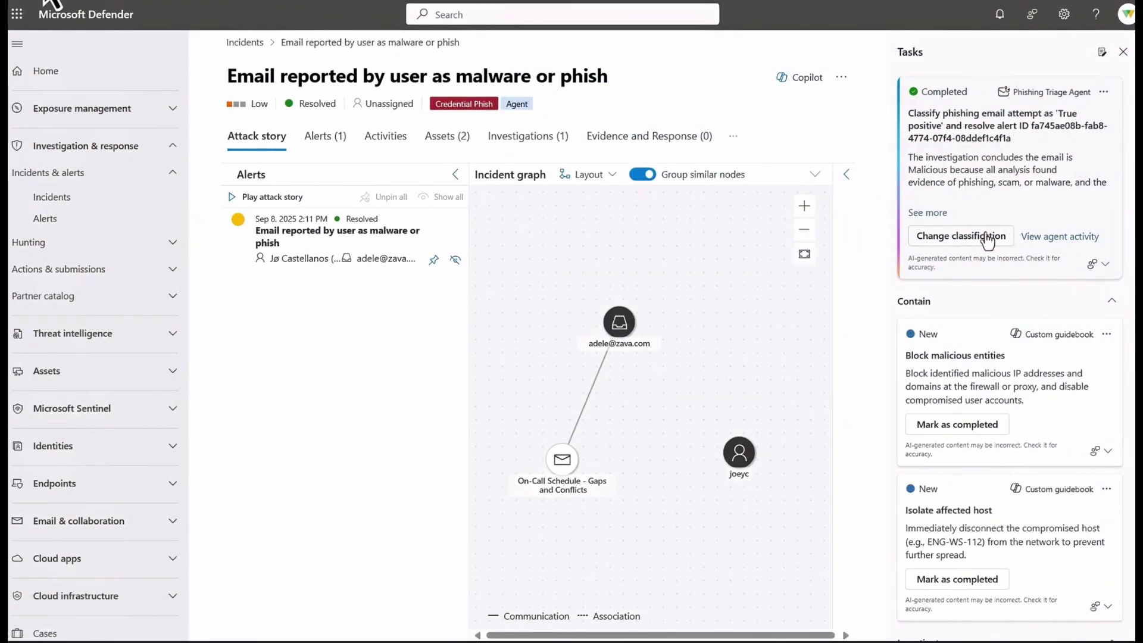
left_click(939, 246)
left_click(855, 264)
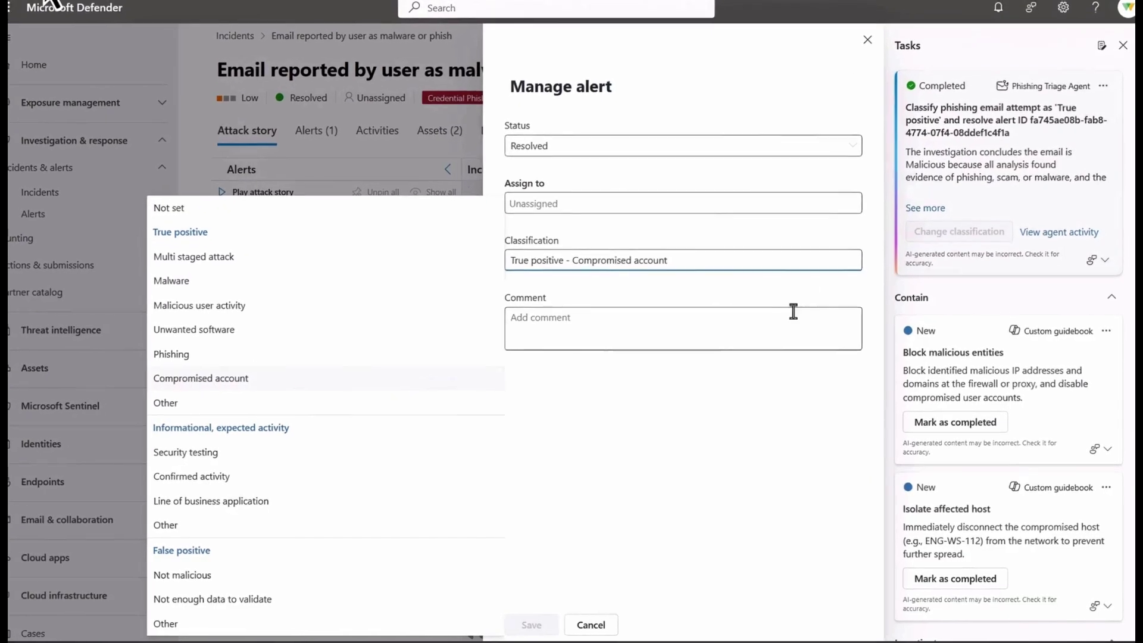
left_click(485, 574)
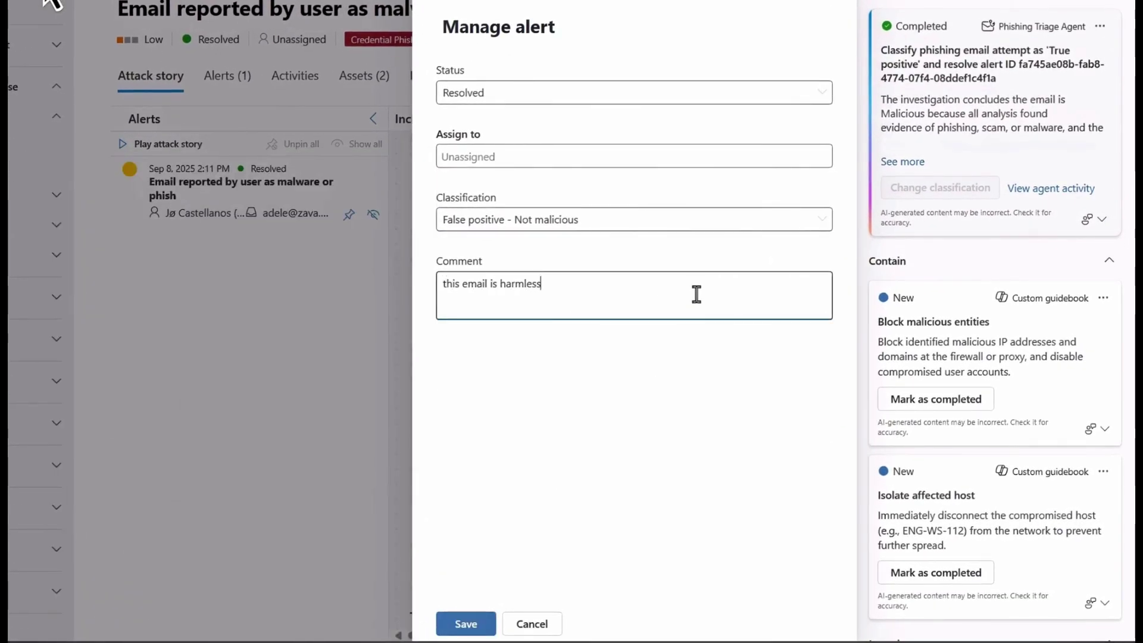
left_click(489, 623)
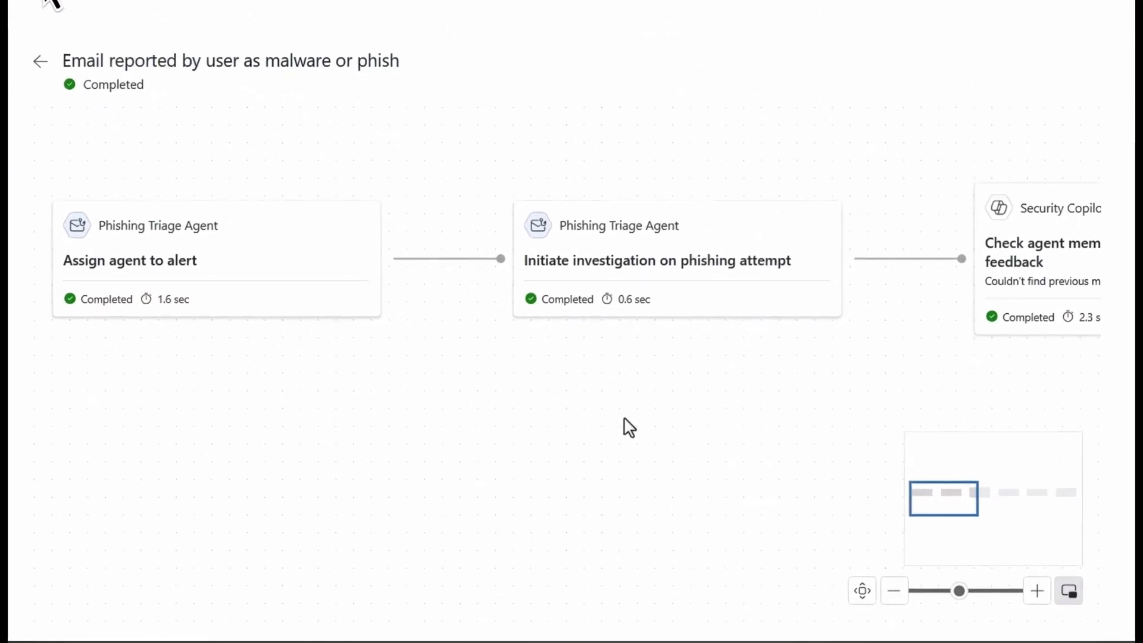
Follow the Phishing Triage Agent's activity flow for the reported email
left_click_drag(428, 358, 159, 391)
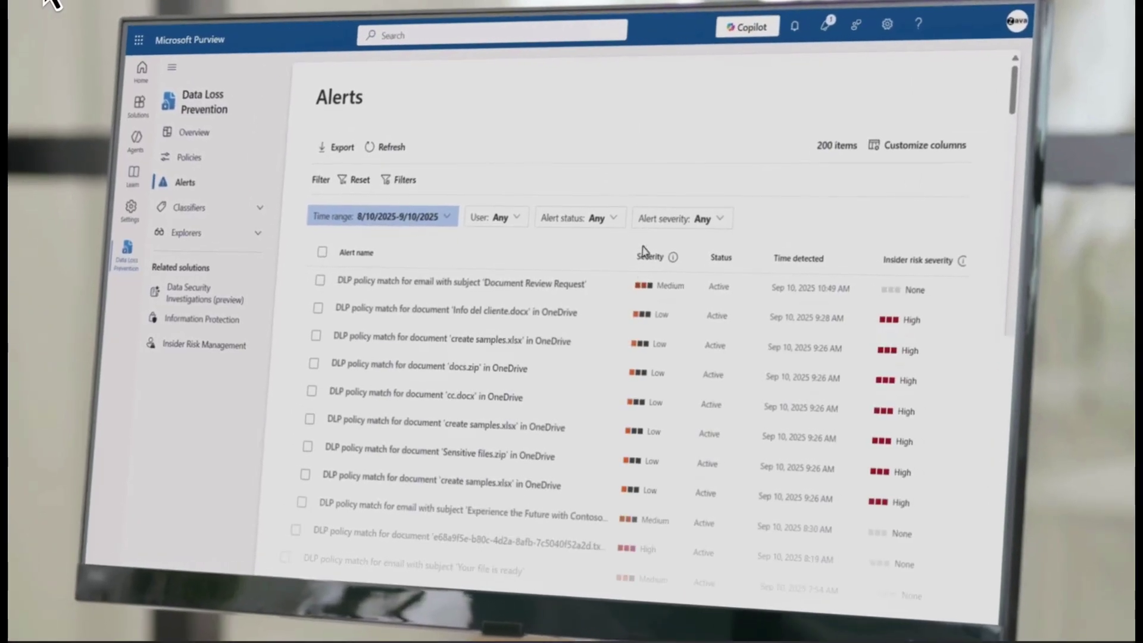
In Microsoft Purview, look through the Data Loss Prevention alerts and switch the list to the Alert Triage Agent view
scroll(621, 386, "down", 5)
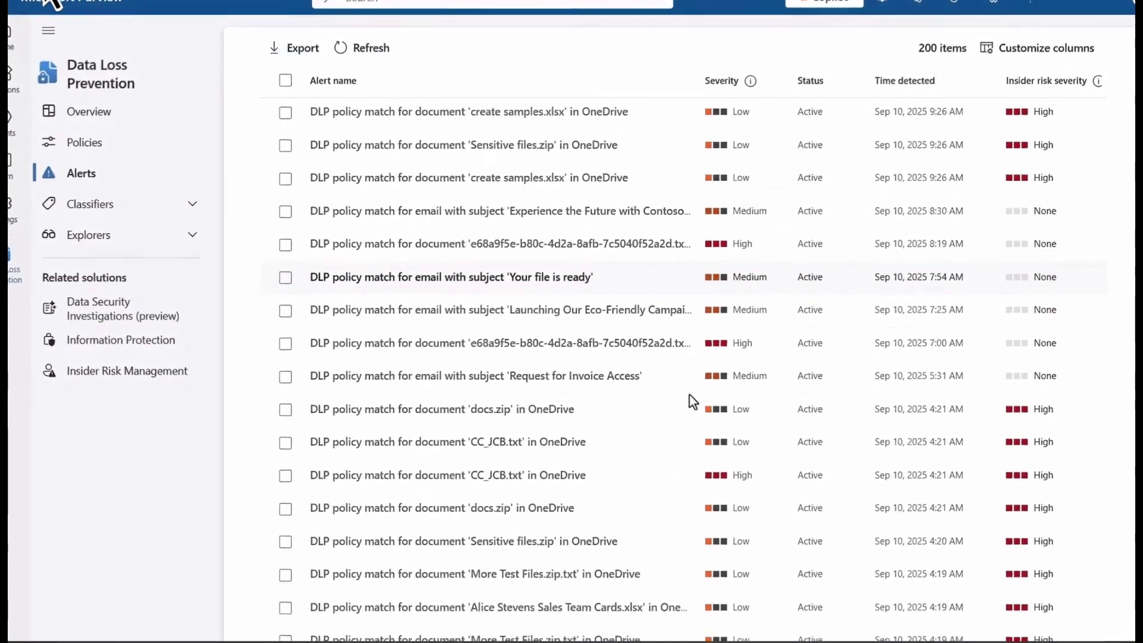
scroll(692, 396, "down", 8)
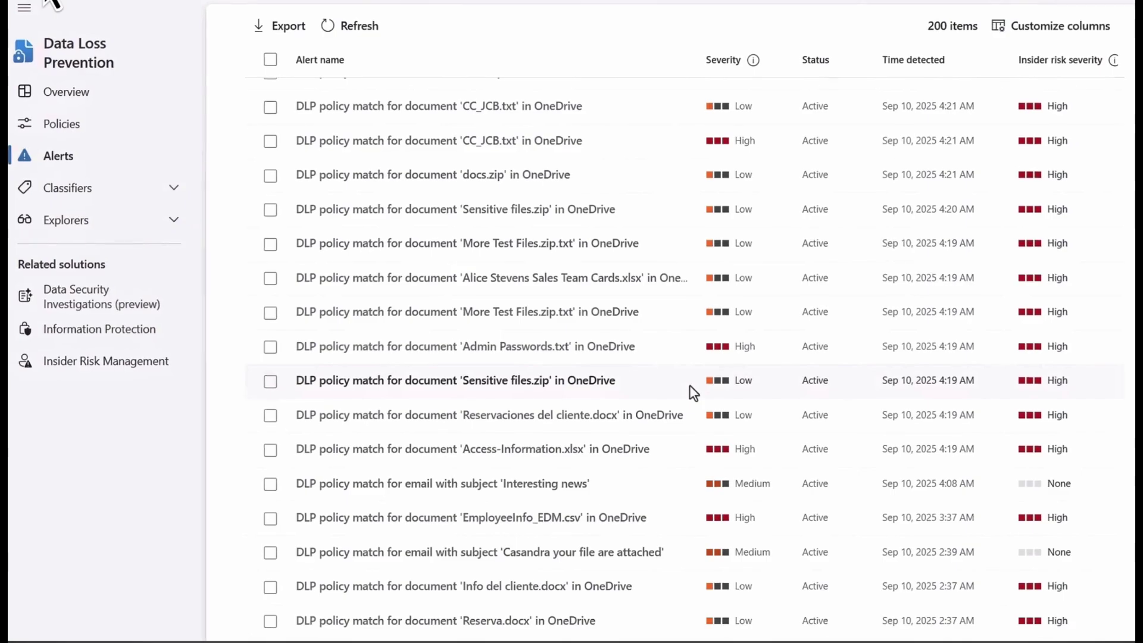
scroll(689, 383, "up", 15)
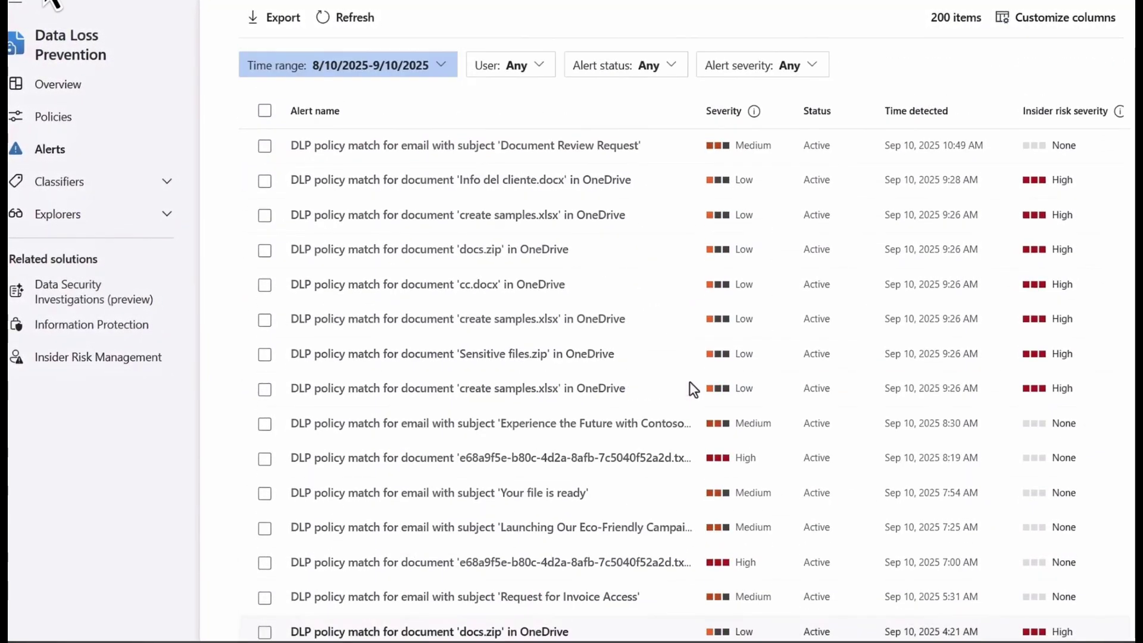
left_click(722, 192)
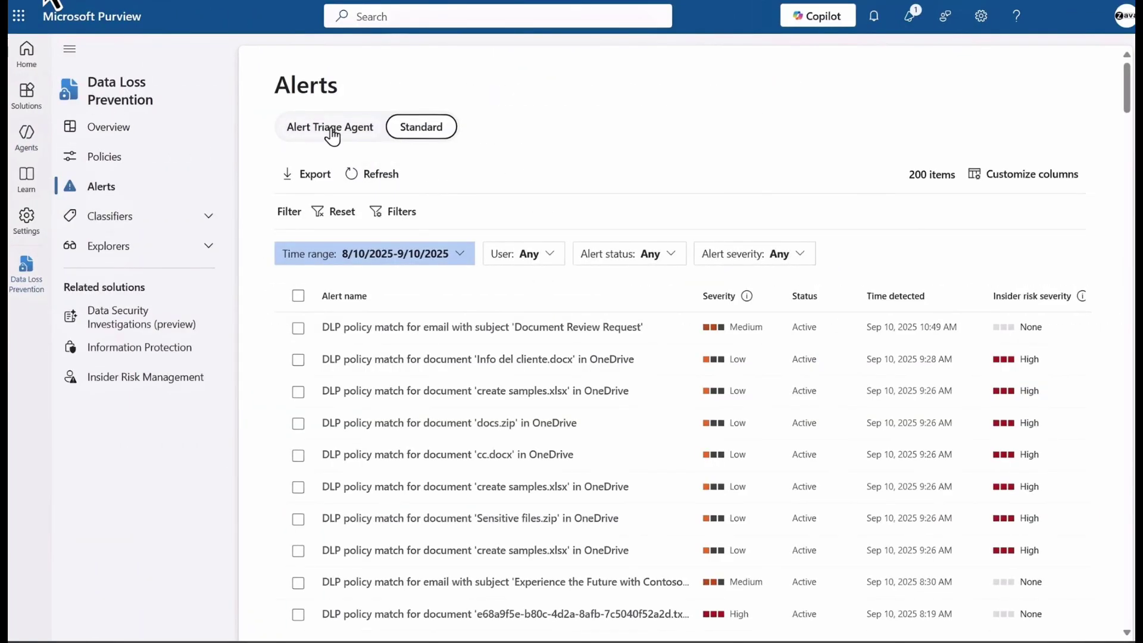
left_click(332, 136)
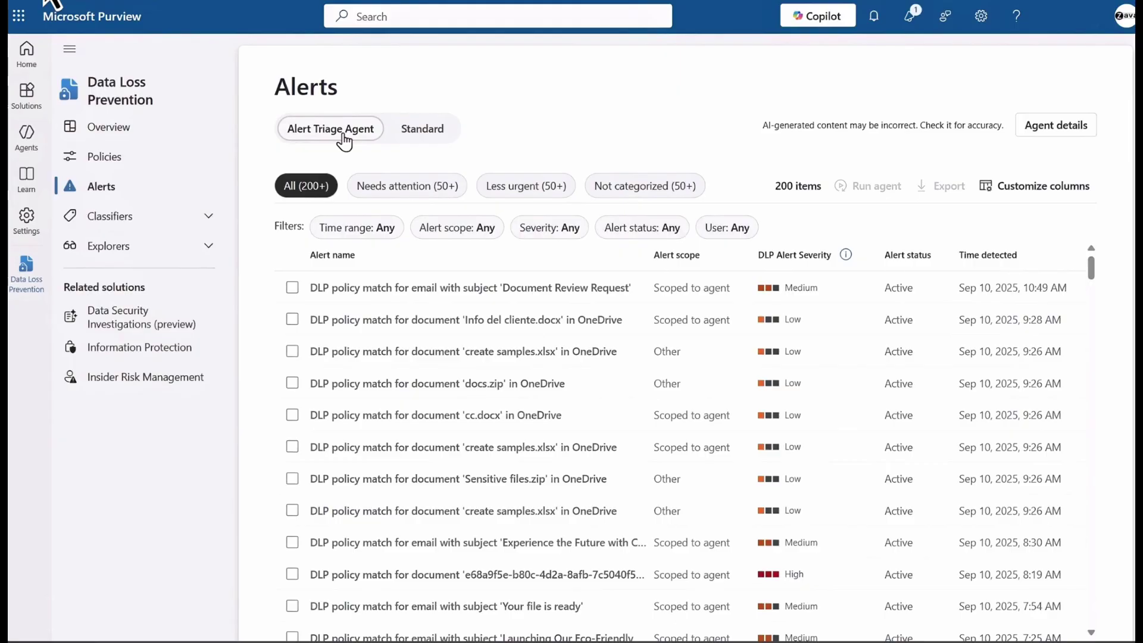
Review the Alert Triage Agent's details, including its custom instructions, generated rule and policies, and open them for editing
left_click(1051, 141)
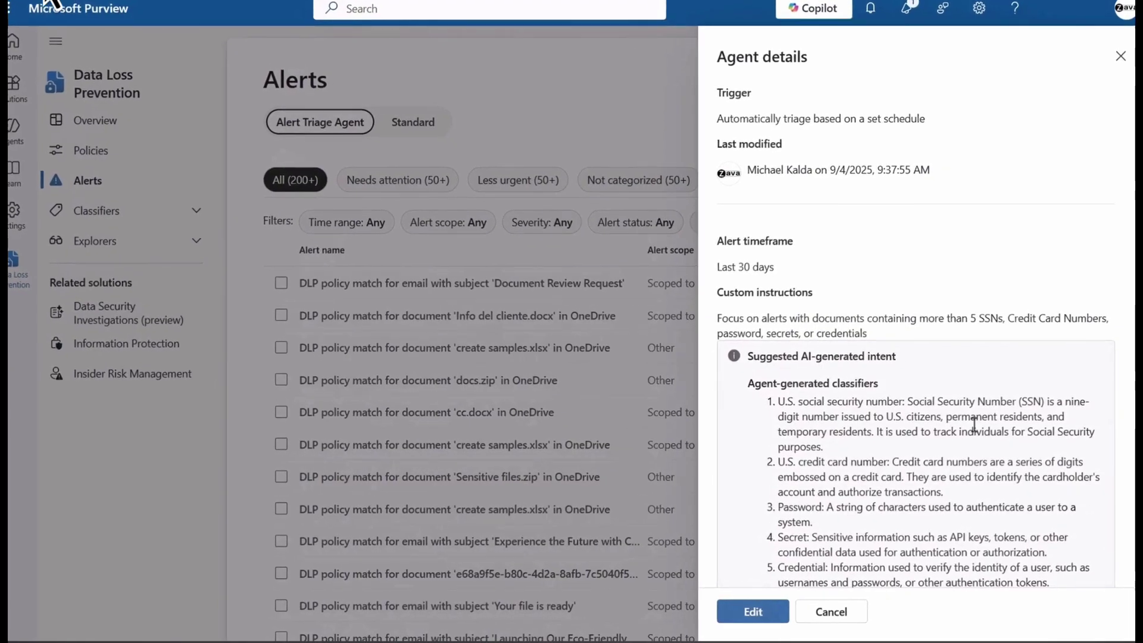
scroll(975, 425, "down", 6)
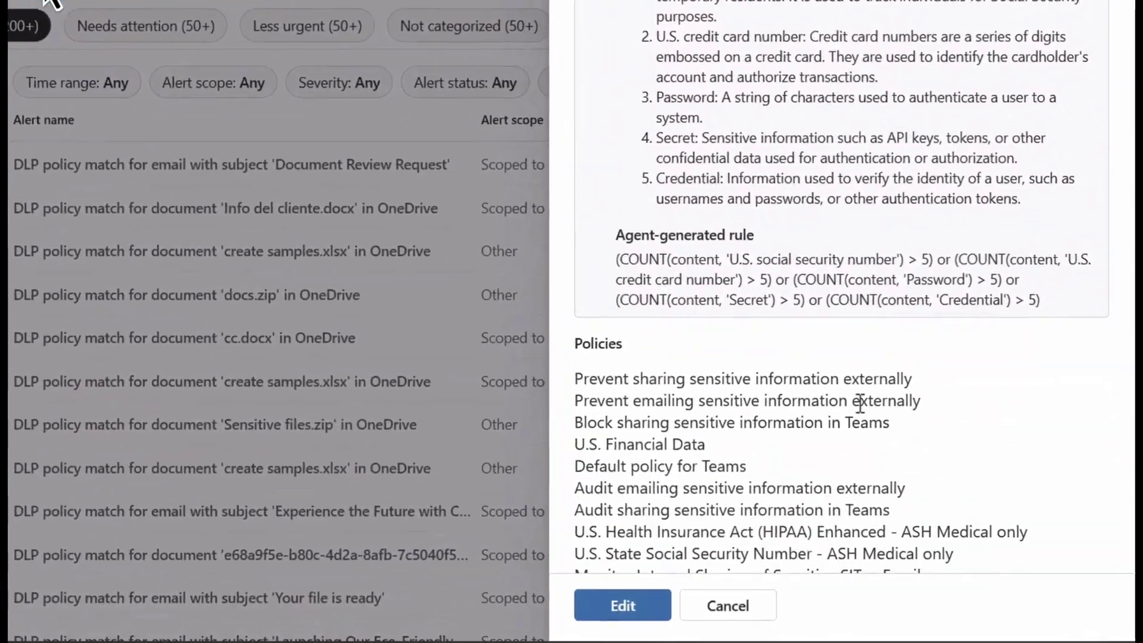
left_click(623, 606)
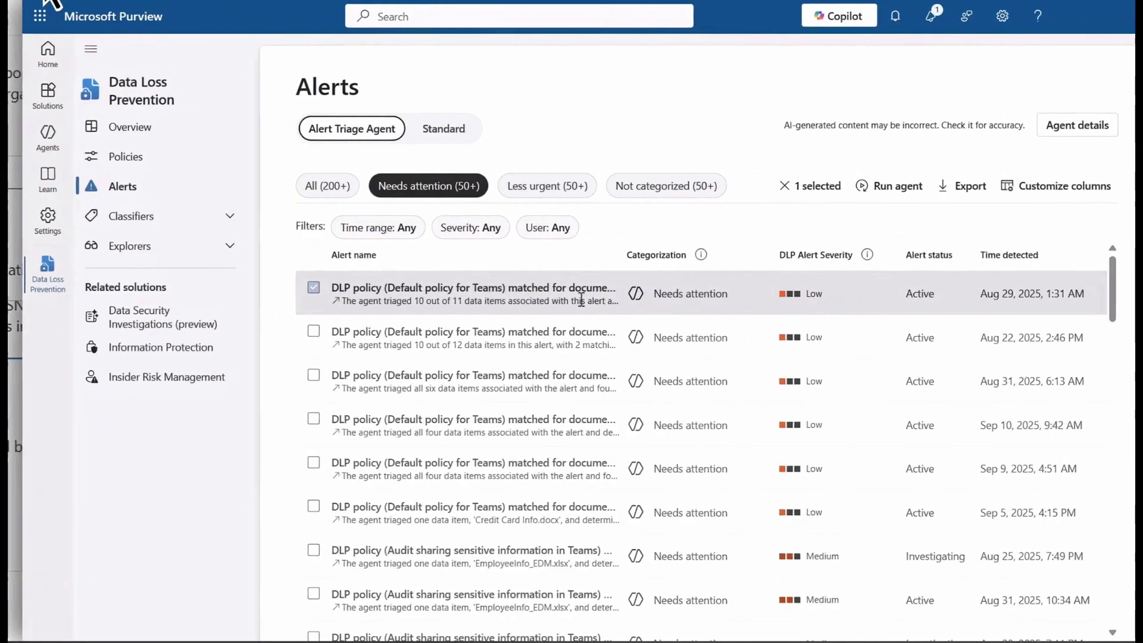
Open the first alert categorized as "Needs attention" and read through its agent summary
left_click(527, 295)
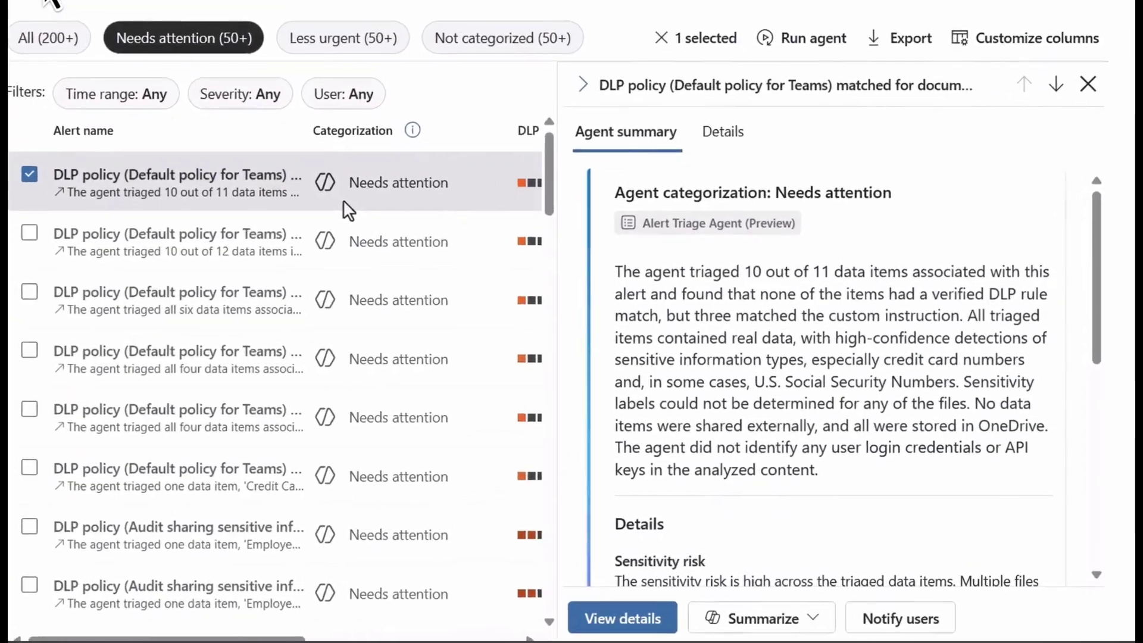
scroll(695, 332, "down", 5)
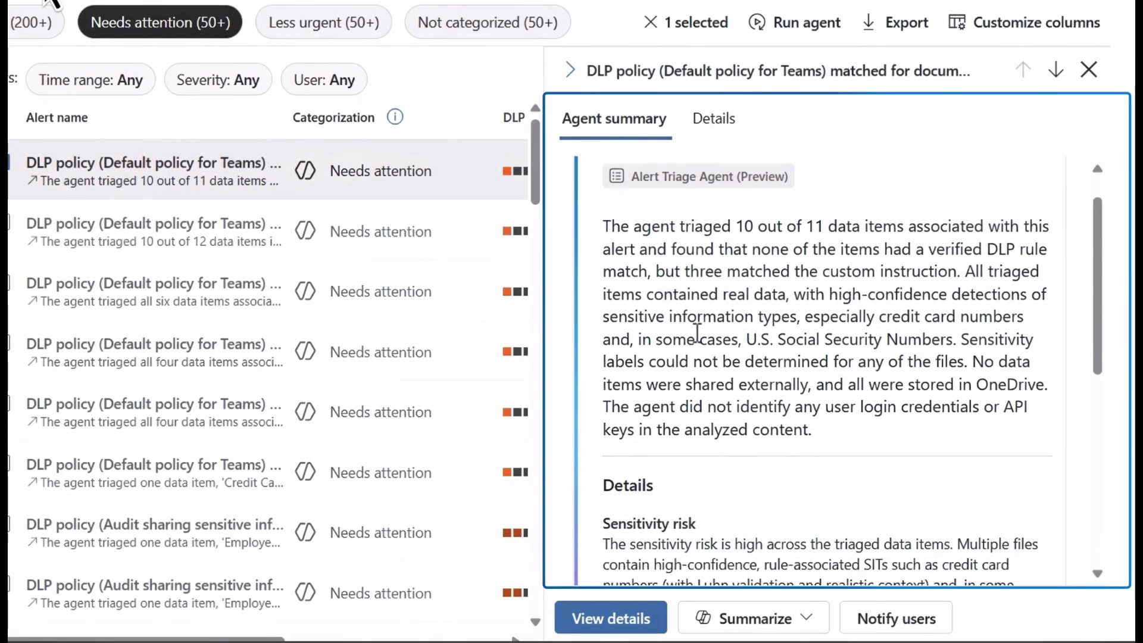
scroll(696, 333, "down", 5)
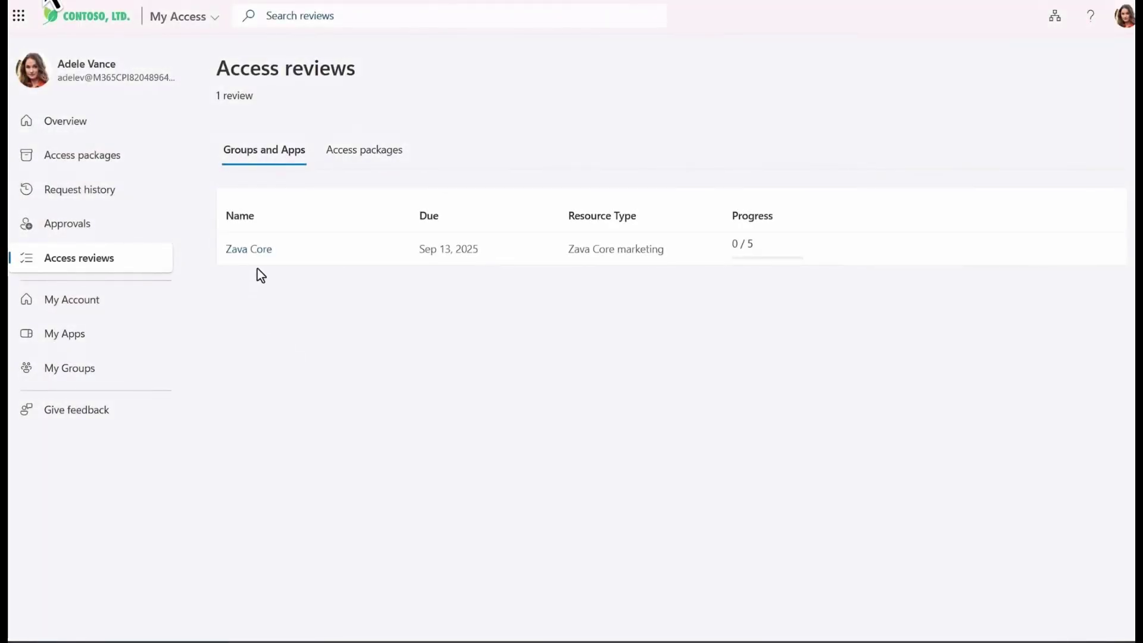
In My Access, approve continued access for all five users in the Zava Core review, giving "approved" as the reason
left_click(256, 249)
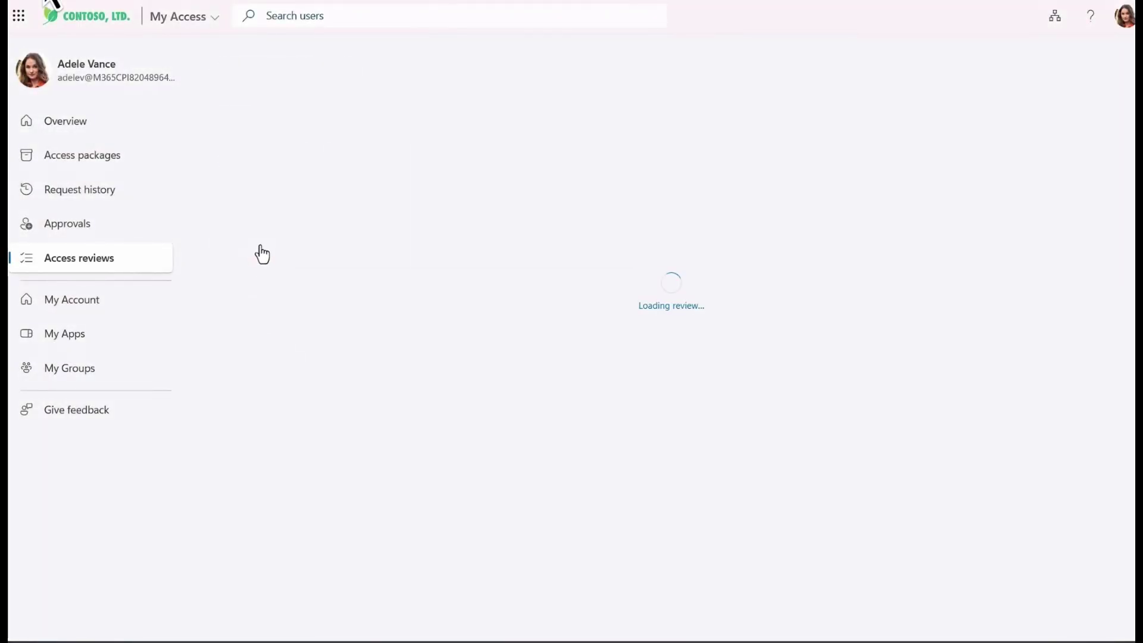
left_click(234, 217)
left_click(271, 172)
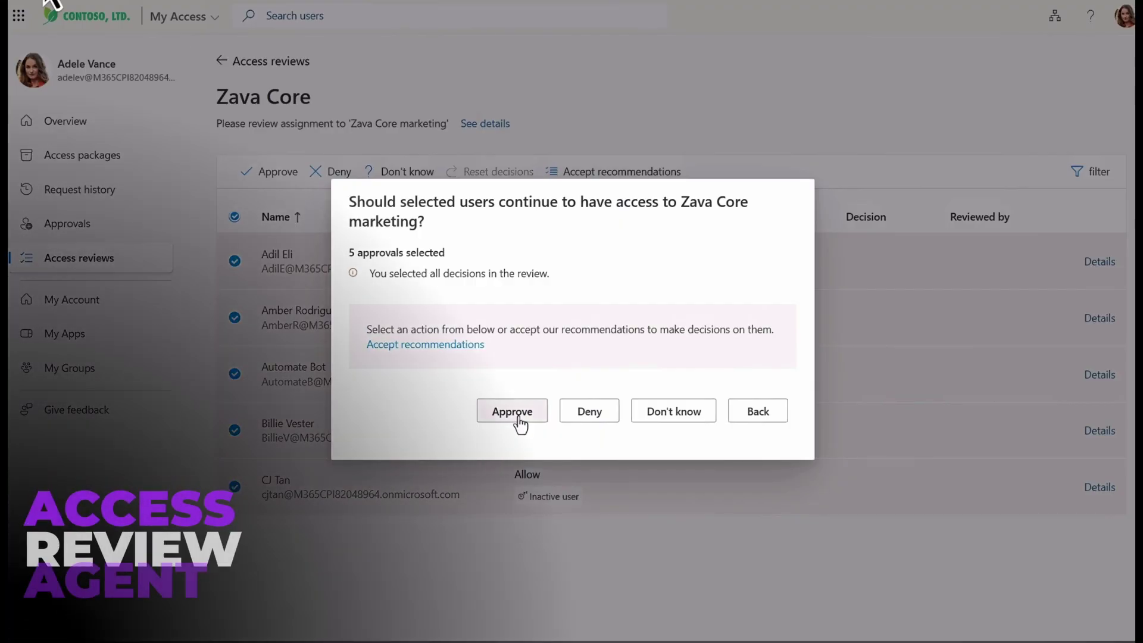
left_click(512, 411)
left_click(519, 325)
type("approved")
left_click(691, 428)
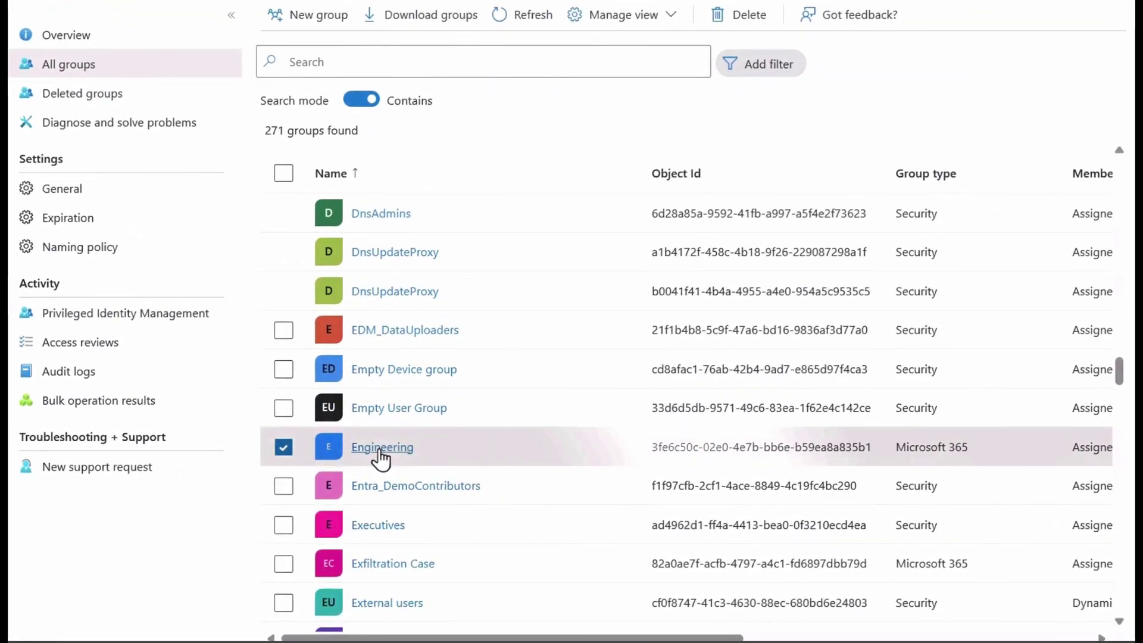
In Microsoft Entra, open the Engineering group from the list of all groups
left_click(381, 447)
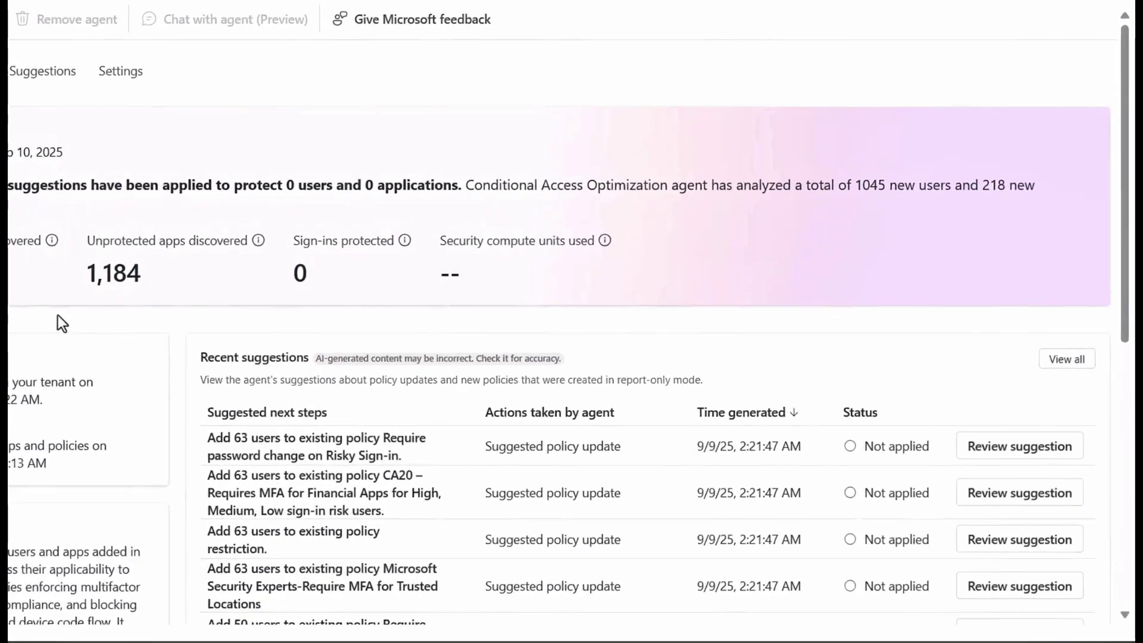
Review the Conditional Access Optimization Agent's recent policy suggestions and ask its chat "which policy should I update first?"
scroll(370, 375, "down", 4)
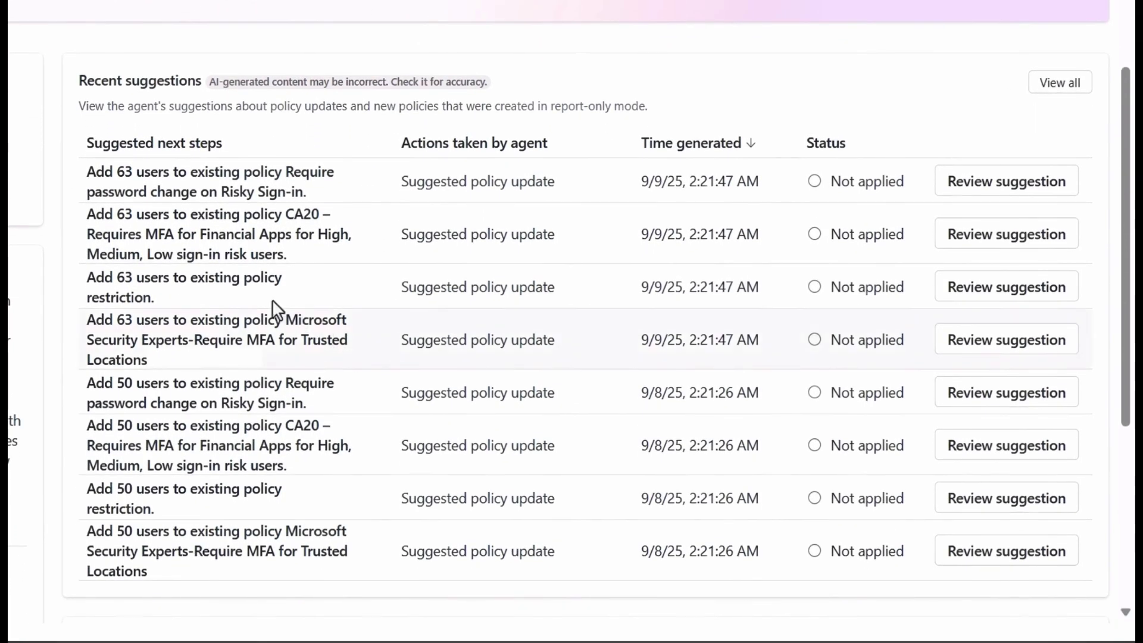
left_click(983, 232)
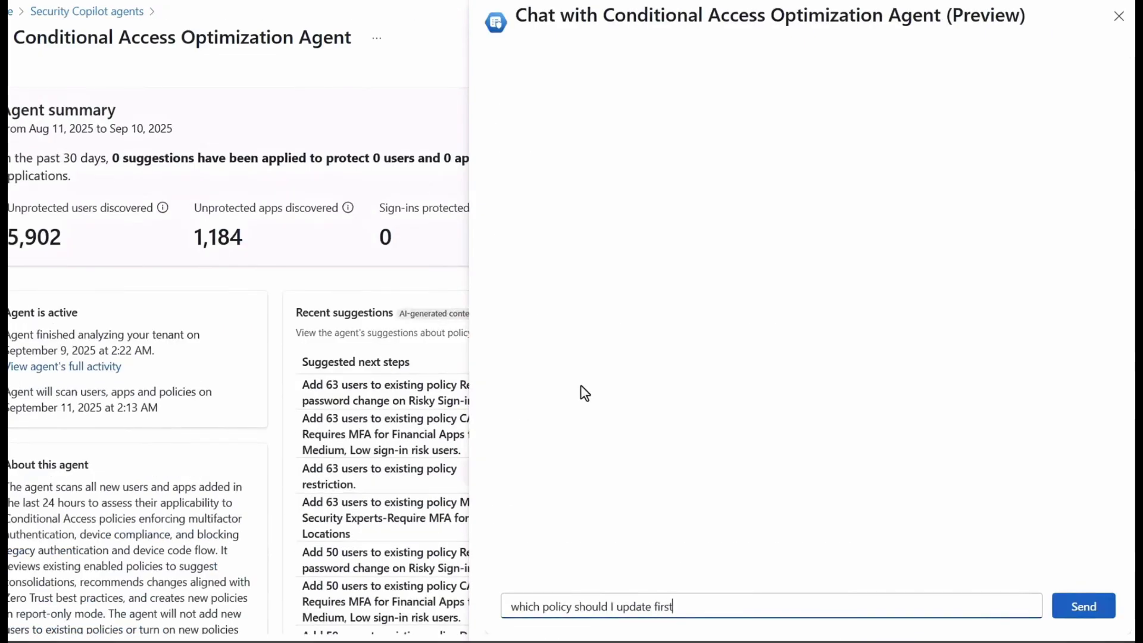
type("?")
key("Return")
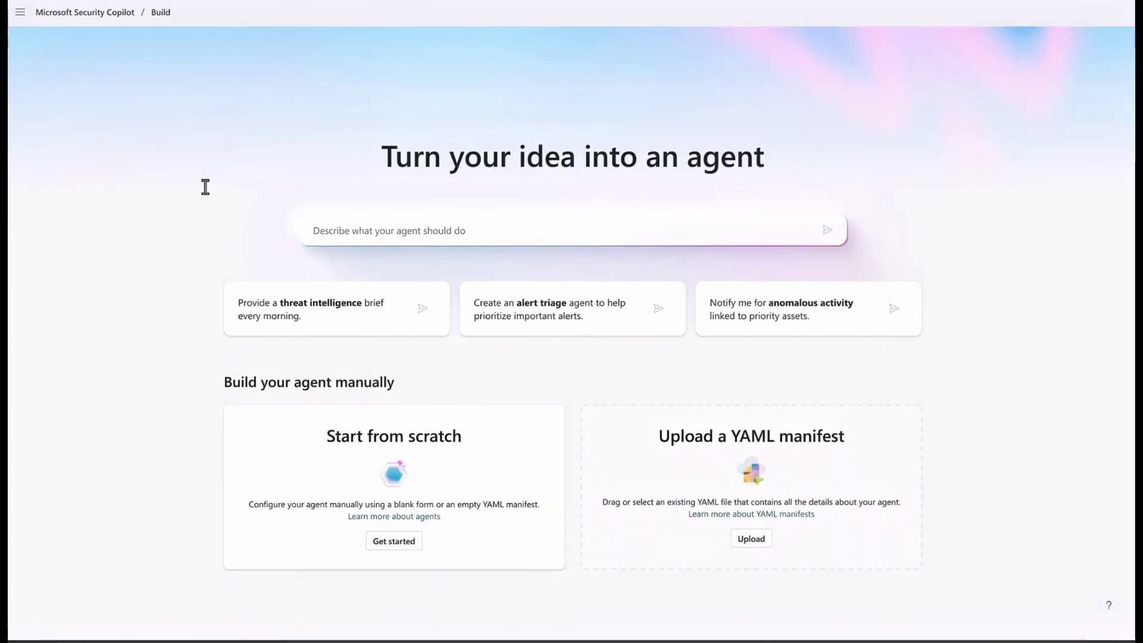
In Security Copilot, request an agent that generates comprehensive Microsoft Sentinel incident reports, extracting insights and entities and providing actionable remediation steps
type("Create an agent that generates a comprehensive incident report from a Microsoft Sentinel incident. It should extract insights, entities and provide actionable remediation steps.")
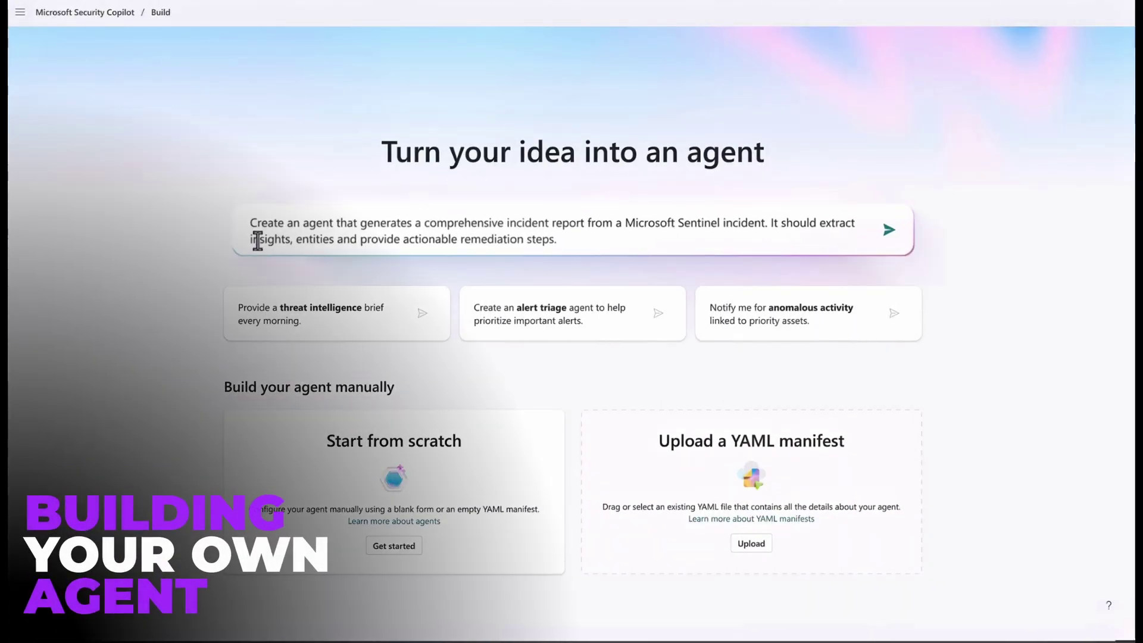
key("Return")
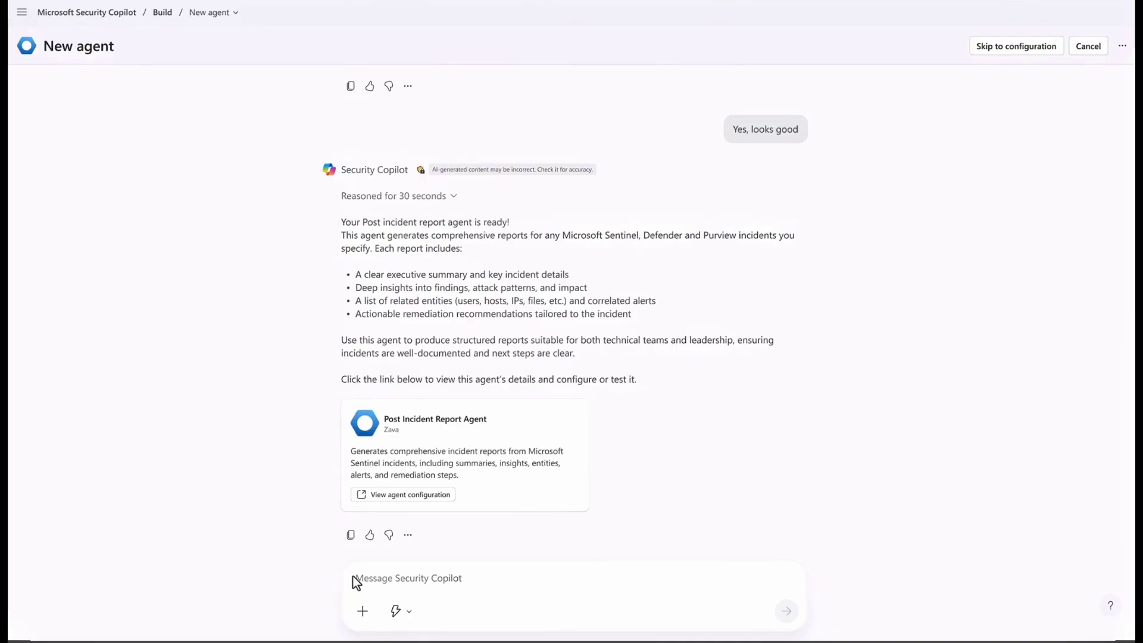
Open the Post Incident Report Agent's configuration and start adding a tool to its existing tools
left_click(364, 495)
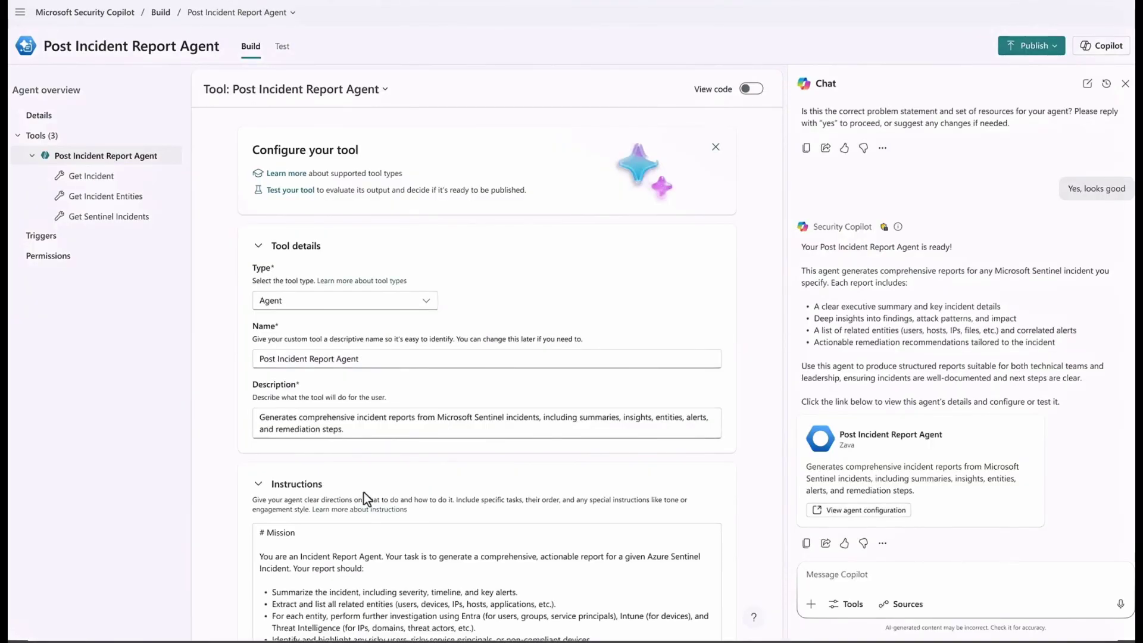
scroll(363, 493, "down", 8)
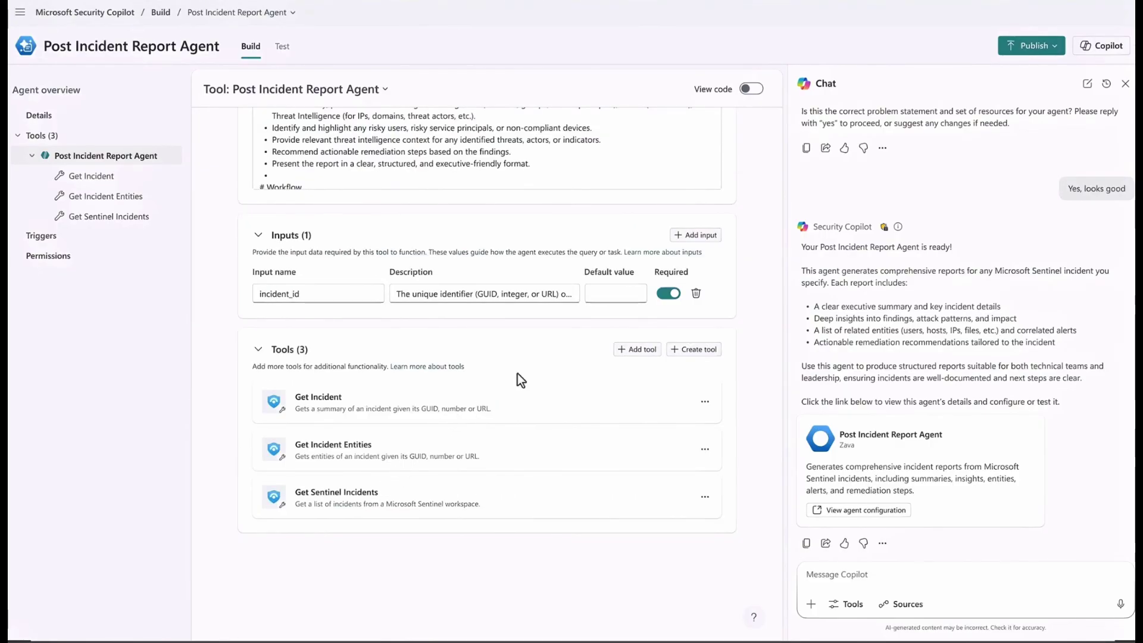
left_click(643, 351)
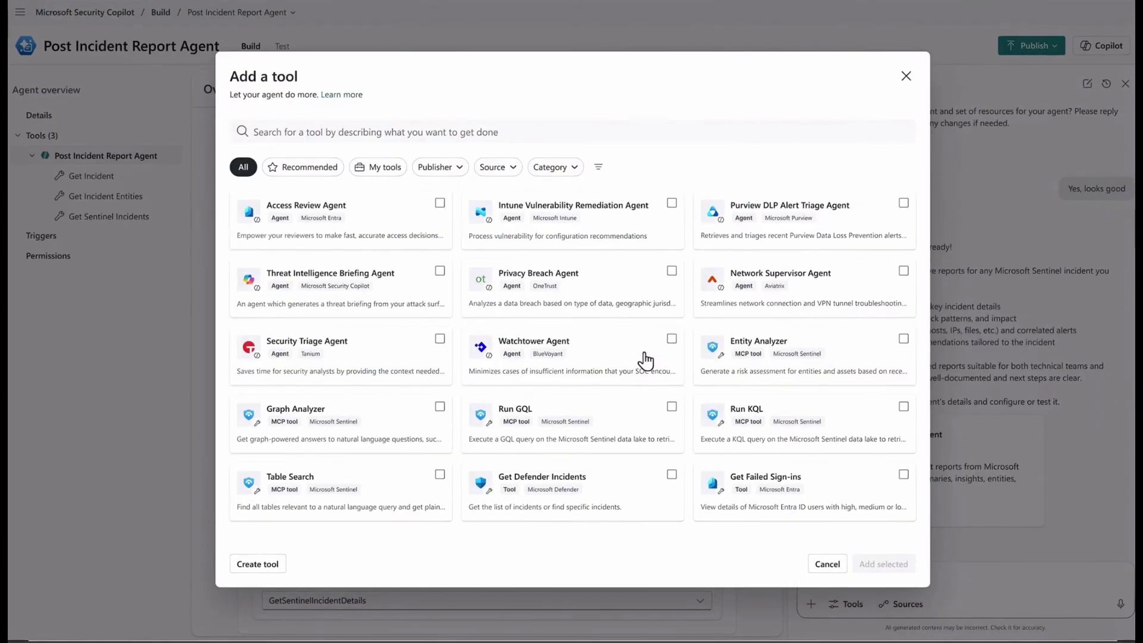